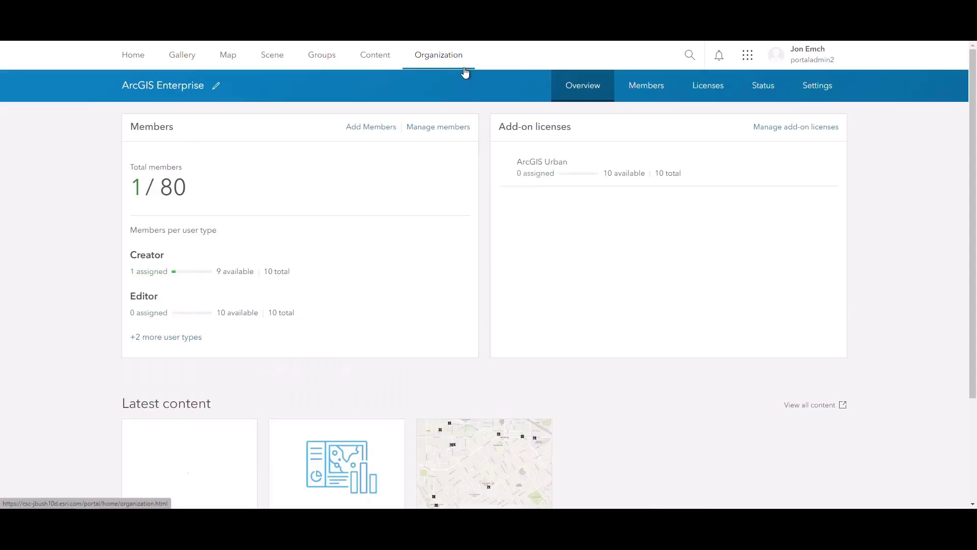
# - Install Living Atlas content version 2024.0.4.beta from the organization's Living Atlas settings
pyautogui.click(811, 93)
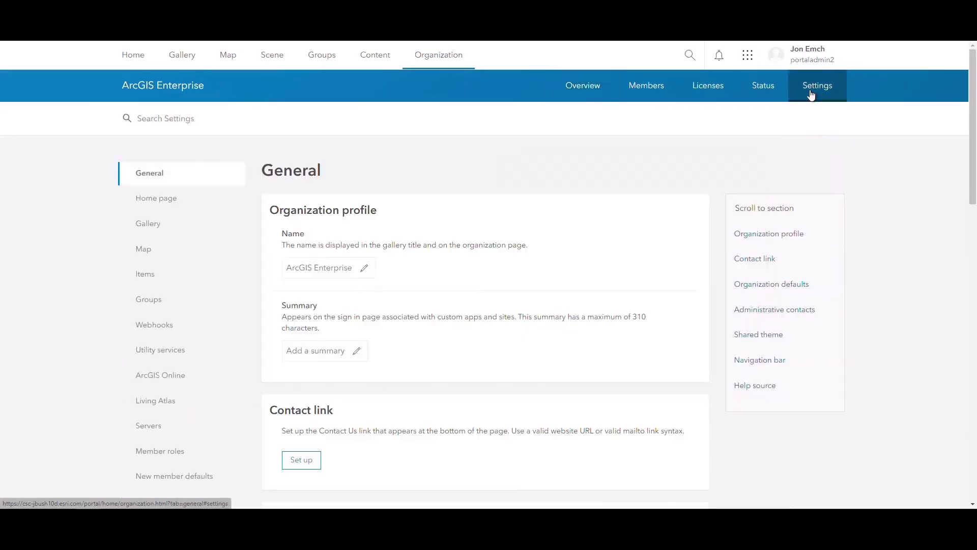
pyautogui.click(174, 405)
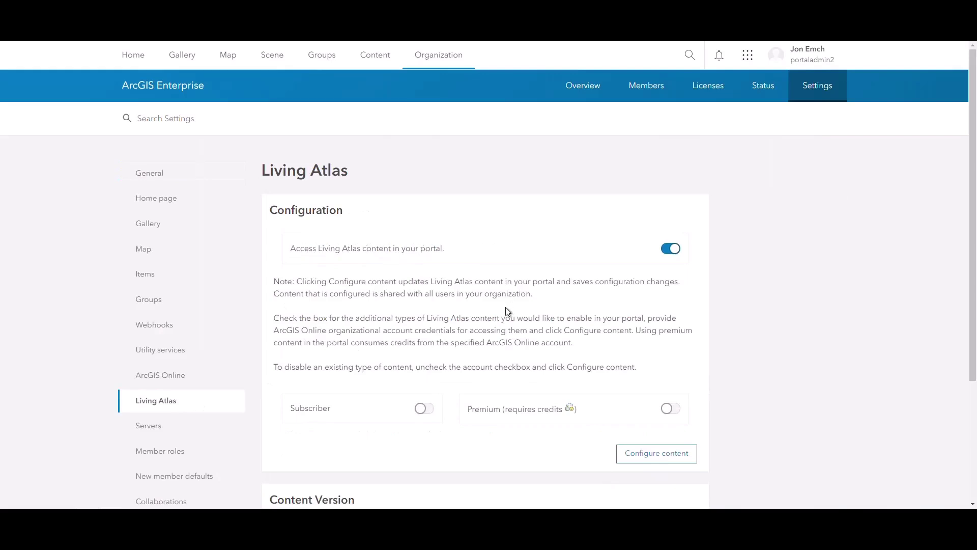
pyautogui.scroll(-3, 489, 308)
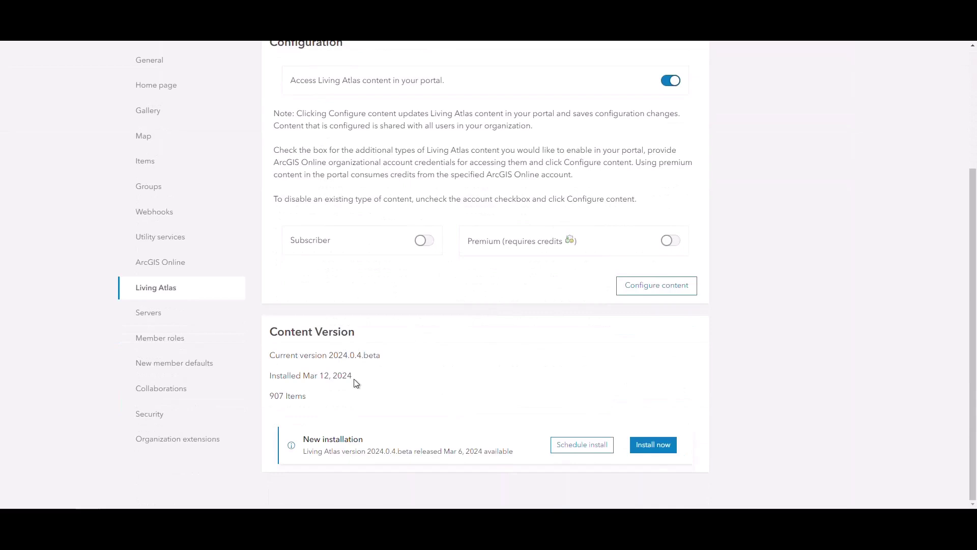
pyautogui.click(666, 450)
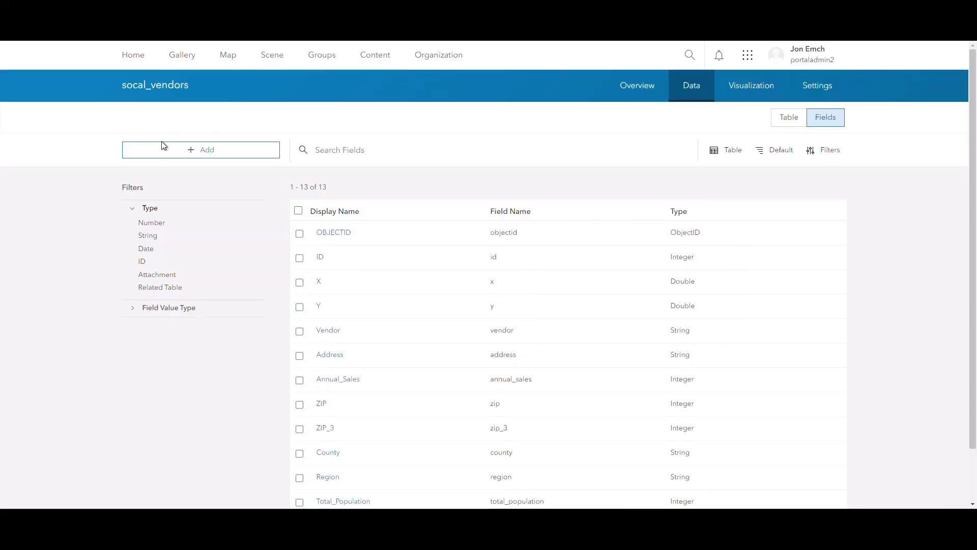
# - Start a new socal_vendors field named TimeField2, using the same display name
pyautogui.click(163, 146)
pyautogui.click(490, 211)
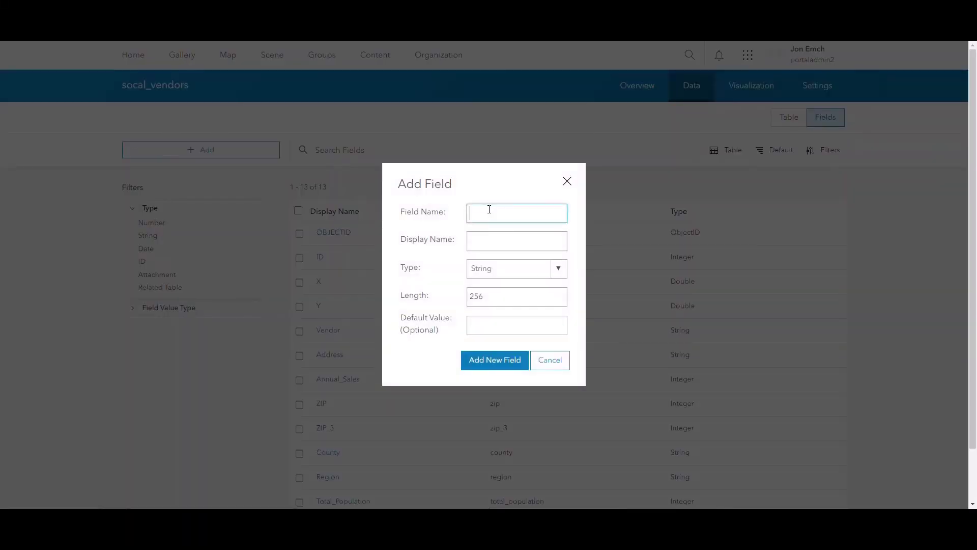
pyautogui.write('TimeField2')
pyautogui.hotkey('ctrl', 'a')
pyautogui.hotkey('ctrl', 'c')
pyautogui.click(521, 241)
pyautogui.hotkey('ctrl', 'v')
# - Make TimeField2 a Time Only field with default 12:00 AM and create it
pyautogui.click(521, 268)
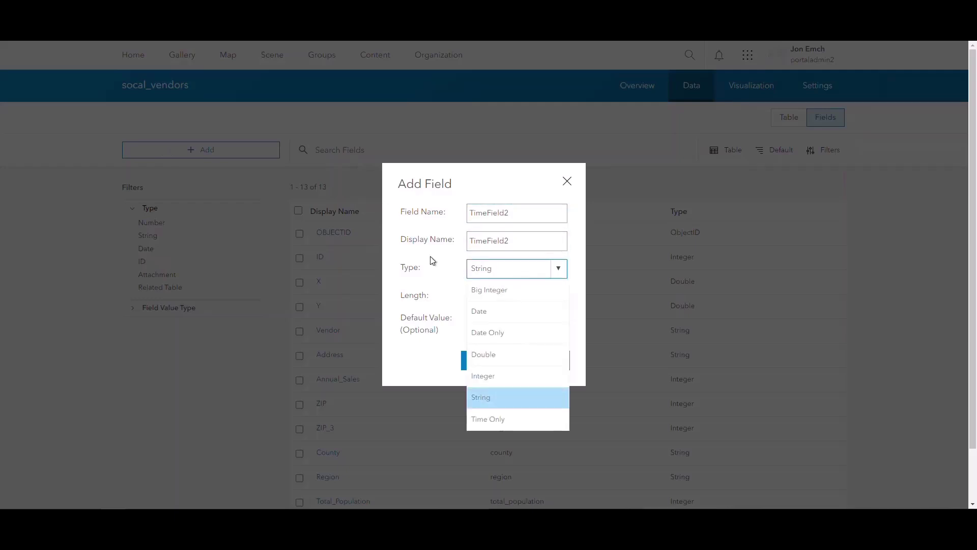
pyautogui.click(483, 416)
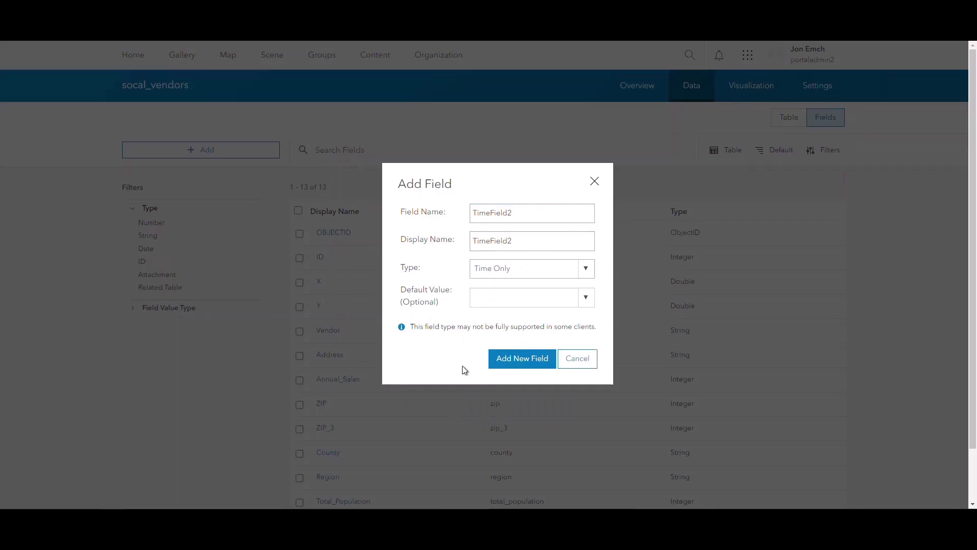
pyautogui.click(506, 296)
pyautogui.write('12:')
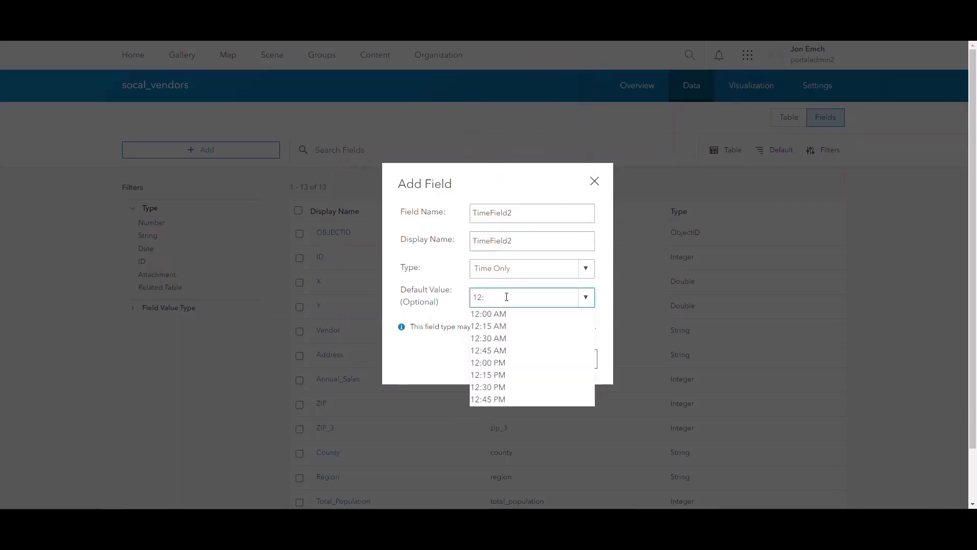
pyautogui.click(504, 313)
pyautogui.click(521, 357)
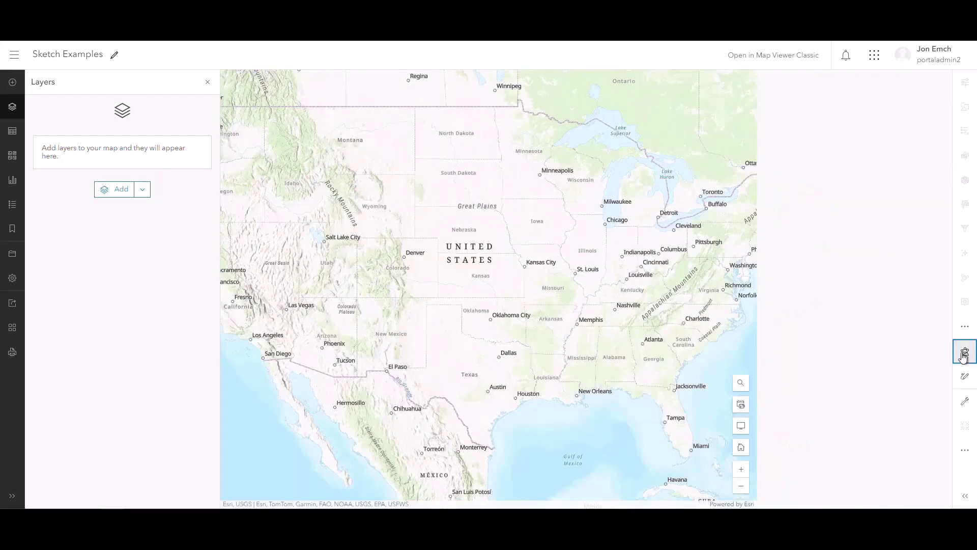
# - Create a sketch layer titled Point Areas
pyautogui.click(965, 376)
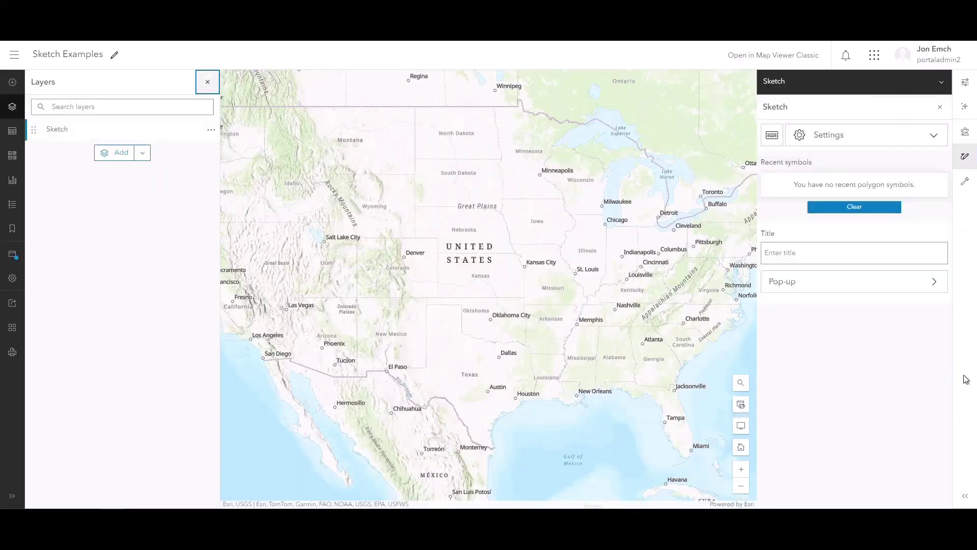
pyautogui.click(880, 289)
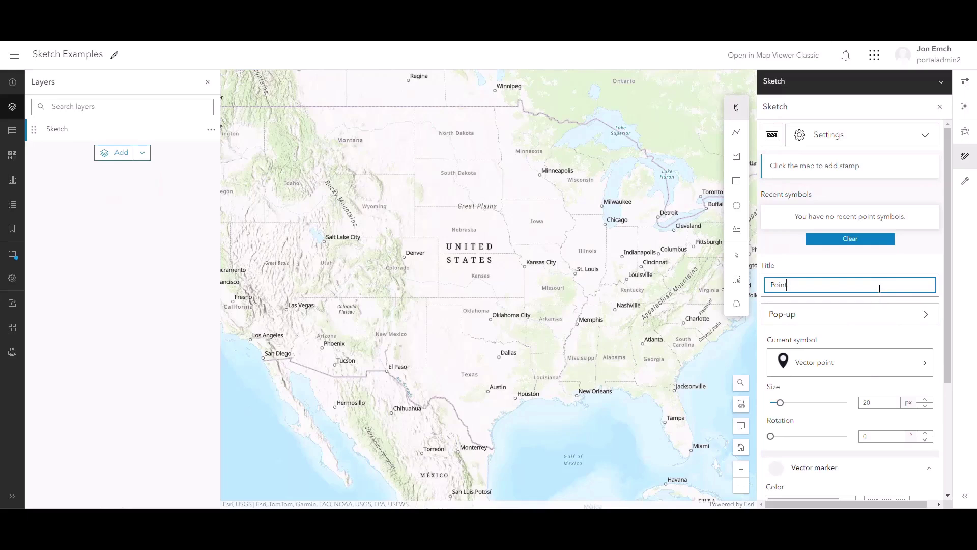
pyautogui.write('A')
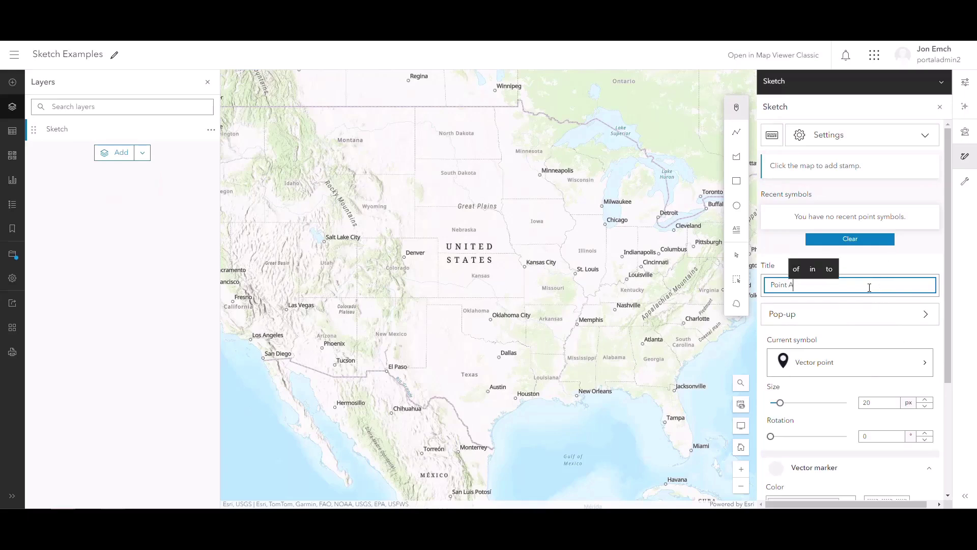
pyautogui.write('reas')
pyautogui.click(929, 254)
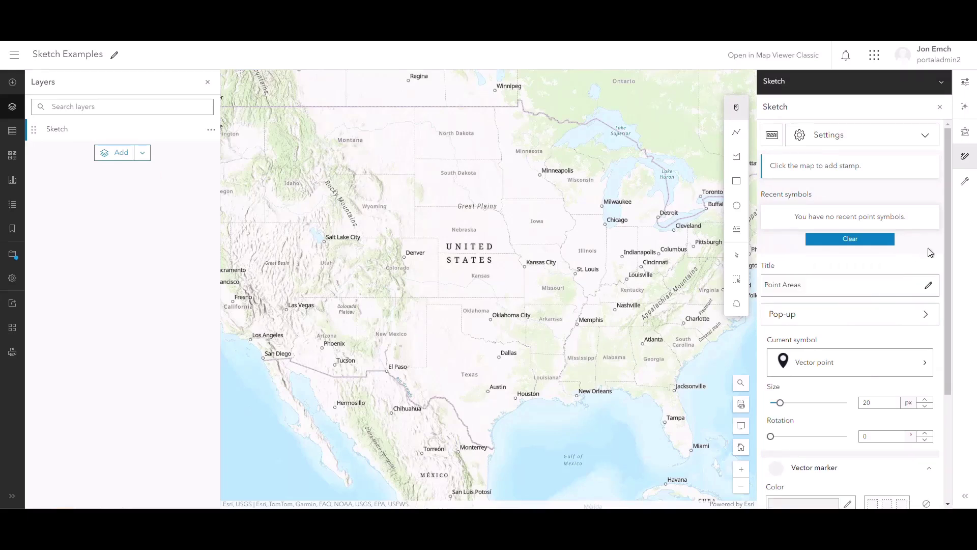
# - Stamp points on Kansas, Colorado, Wyoming, Montana, Nebraska, the Dakotas, Iowa and Minnesota
pyautogui.click(478, 277)
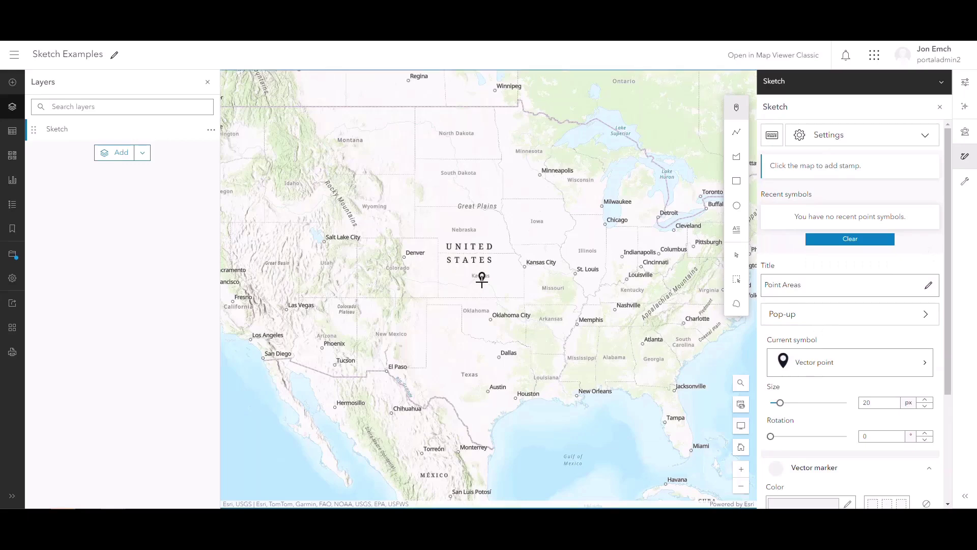
pyautogui.click(390, 270)
pyautogui.click(359, 211)
pyautogui.click(342, 148)
pyautogui.click(460, 140)
pyautogui.click(468, 184)
pyautogui.click(468, 232)
pyautogui.click(480, 231)
pyautogui.click(548, 220)
pyautogui.click(528, 167)
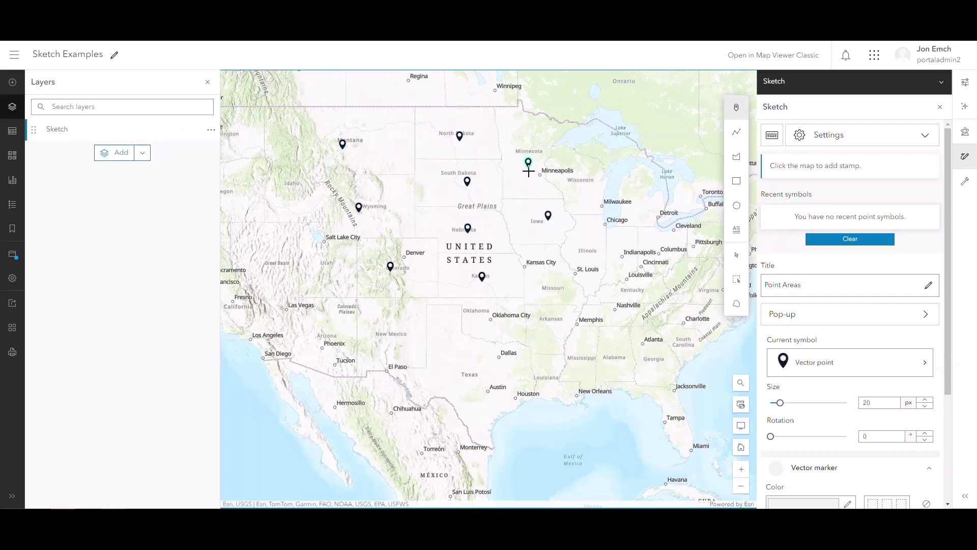
# - Copy the Minnesota stamp into a new sketch layer, Sketch 1, and close the sketch tools
pyautogui.press('Escape')
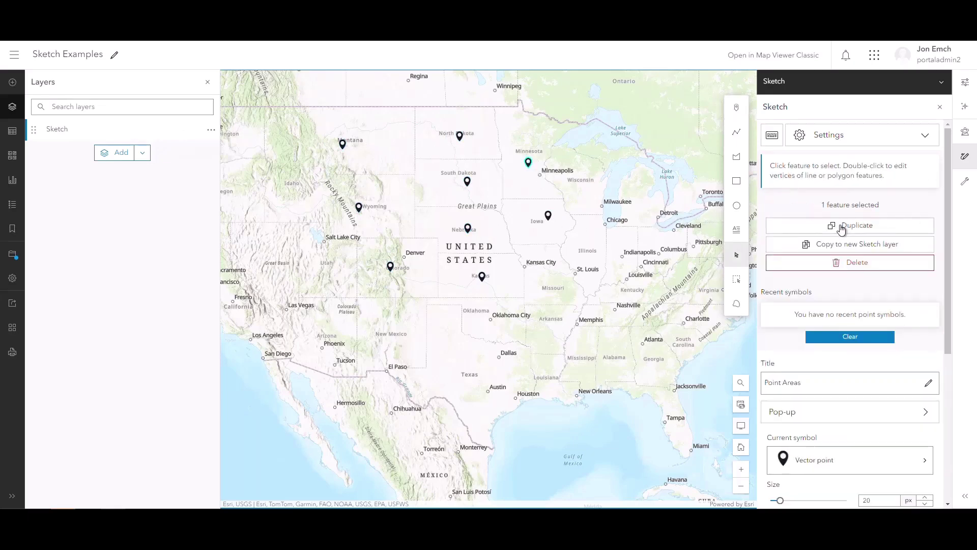
pyautogui.click(827, 247)
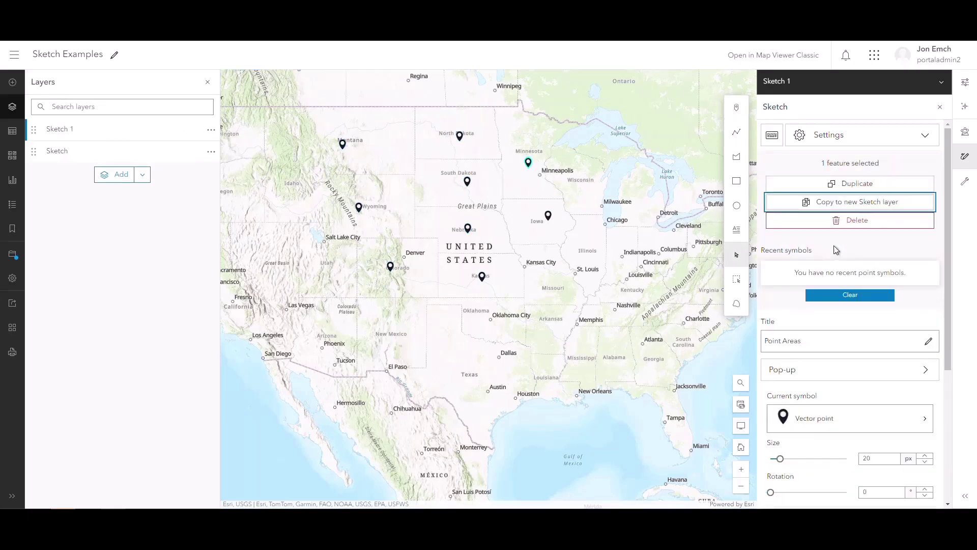
pyautogui.click(79, 134)
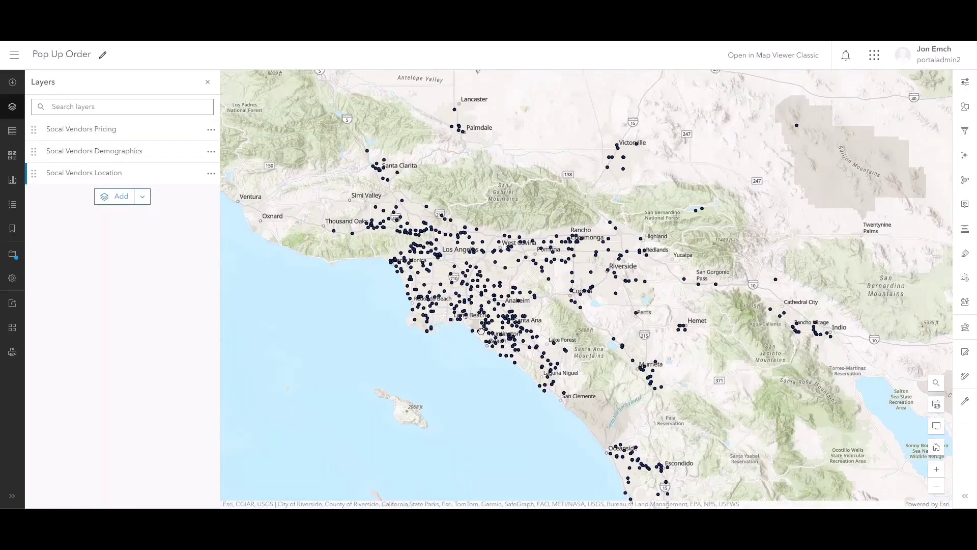
# - Inspect a vendor's three stacked popups in layer order, then open a Pomona vendor's popup
pyautogui.scroll(2, 449, 331)
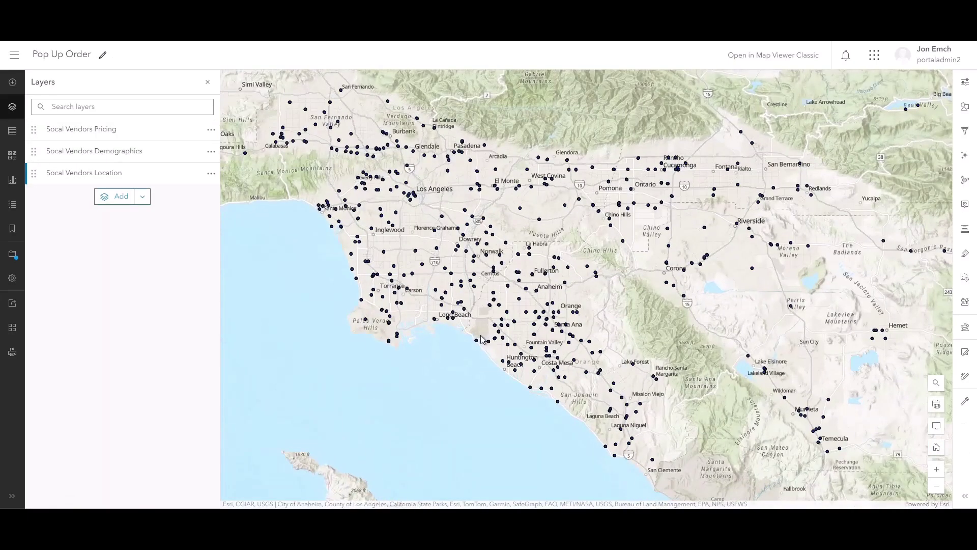
pyautogui.click(462, 288)
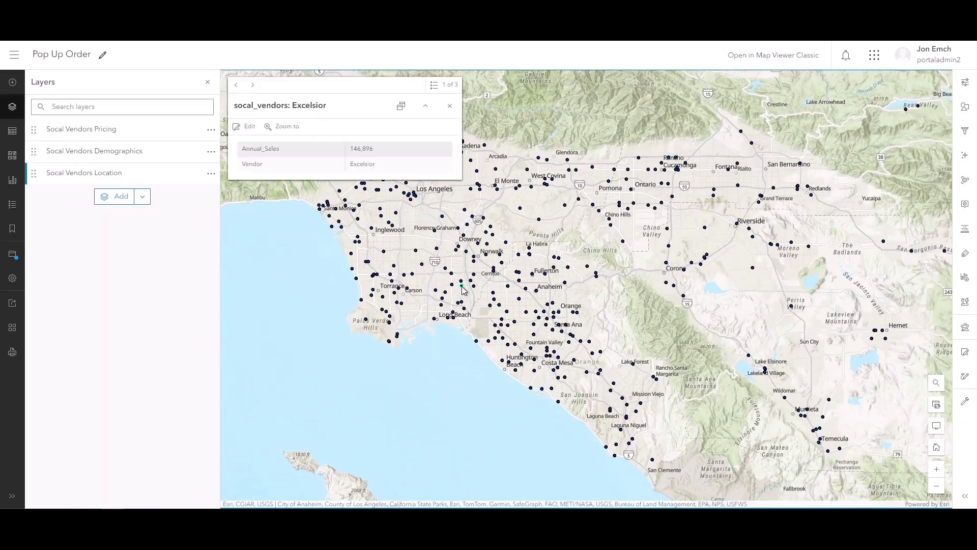
pyautogui.click(436, 85)
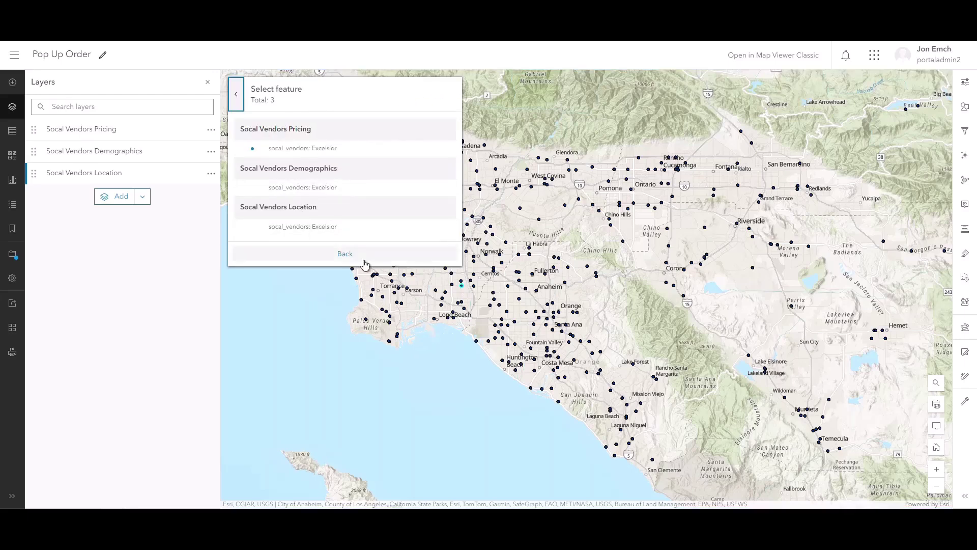
pyautogui.click(345, 253)
pyautogui.click(609, 182)
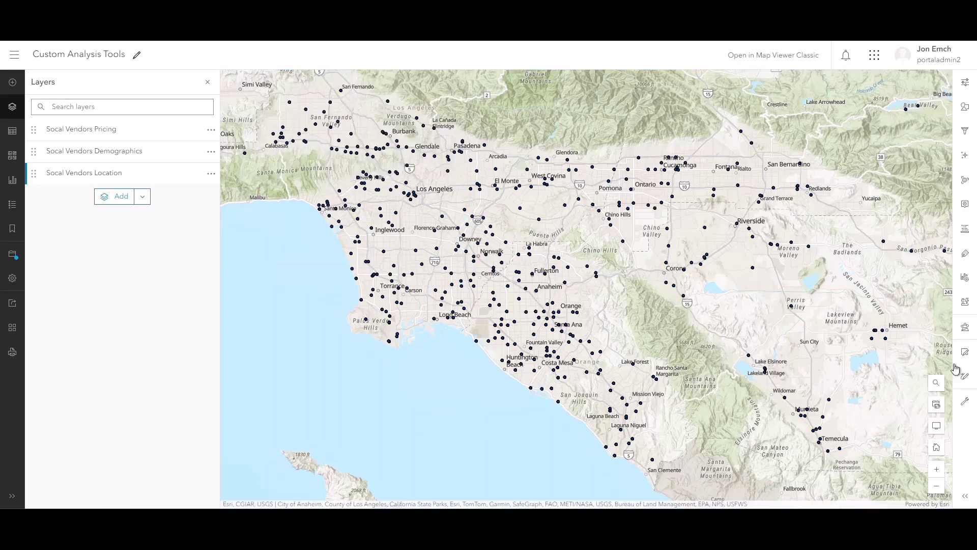
# - Add the Calculate Geometry Attributes custom web tool from the portal to the analysis tools
pyautogui.click(966, 331)
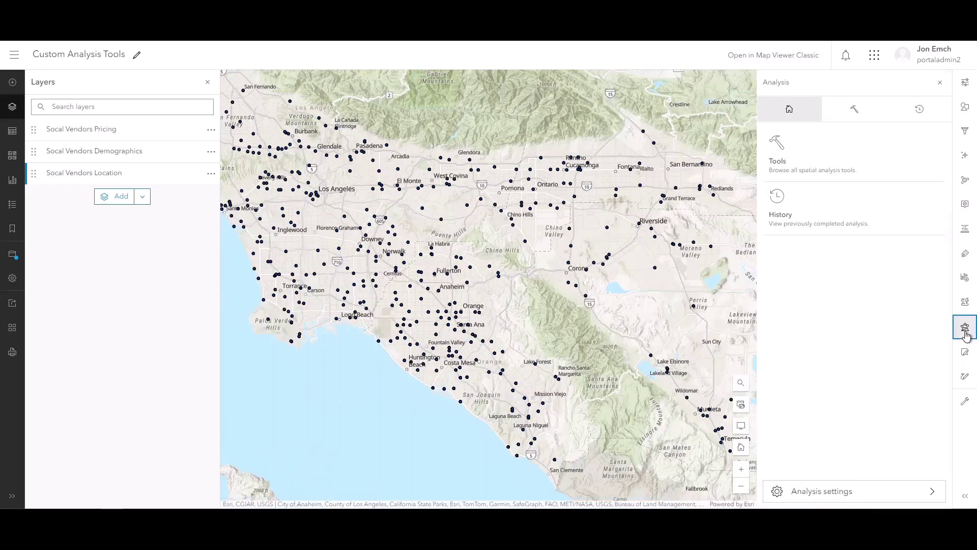
pyautogui.click(855, 109)
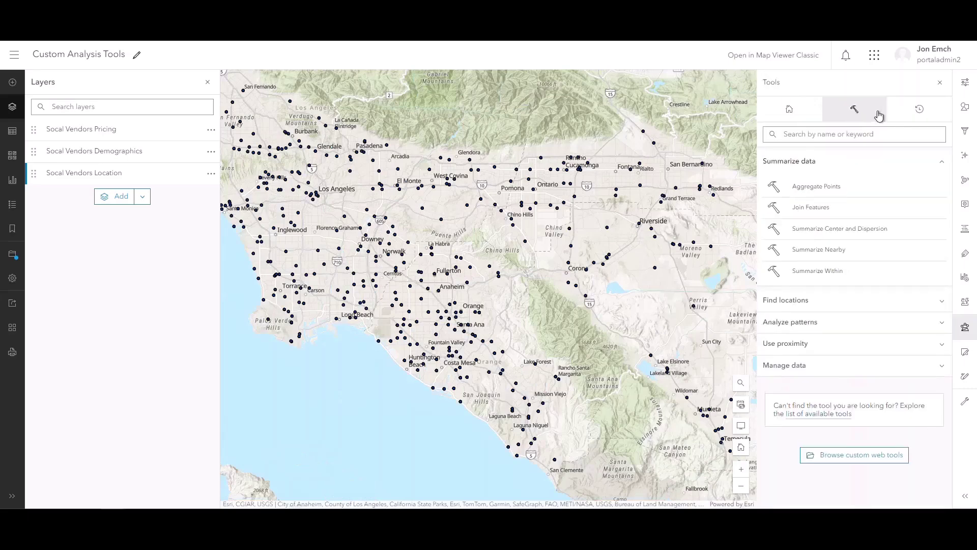
pyautogui.click(874, 458)
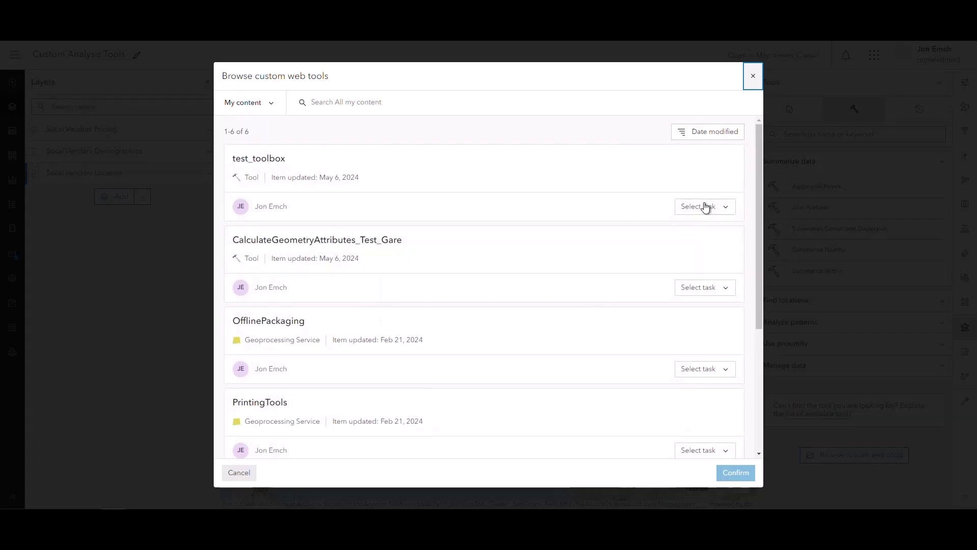
pyautogui.click(677, 286)
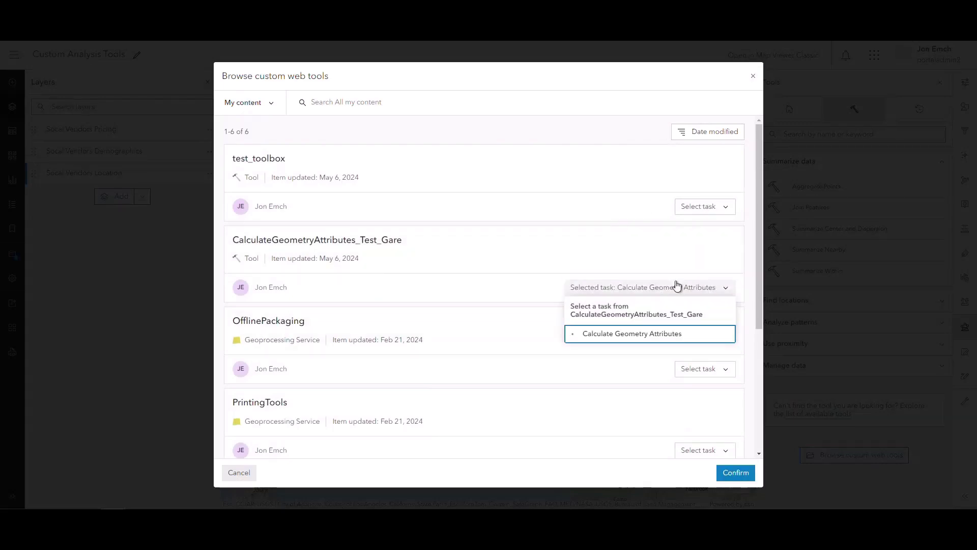
pyautogui.click(636, 334)
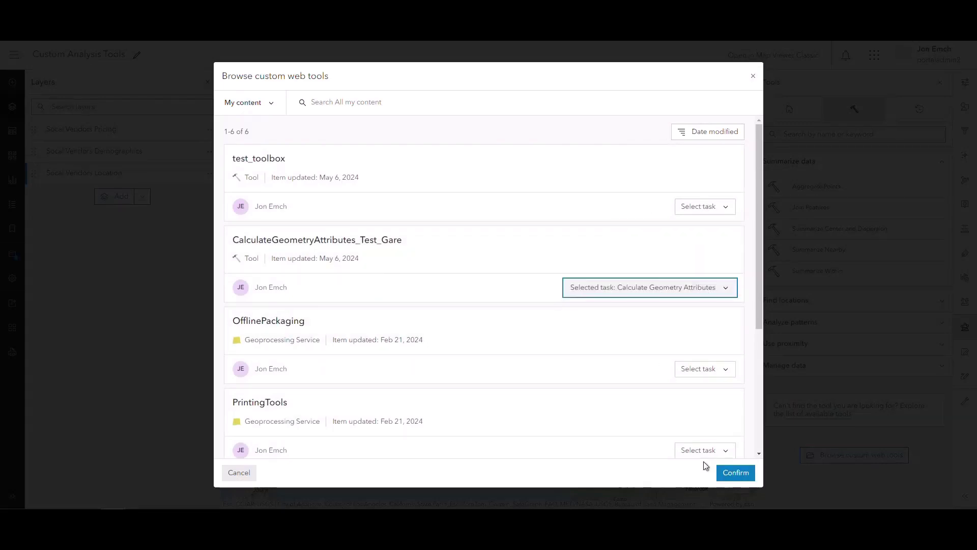
pyautogui.click(730, 474)
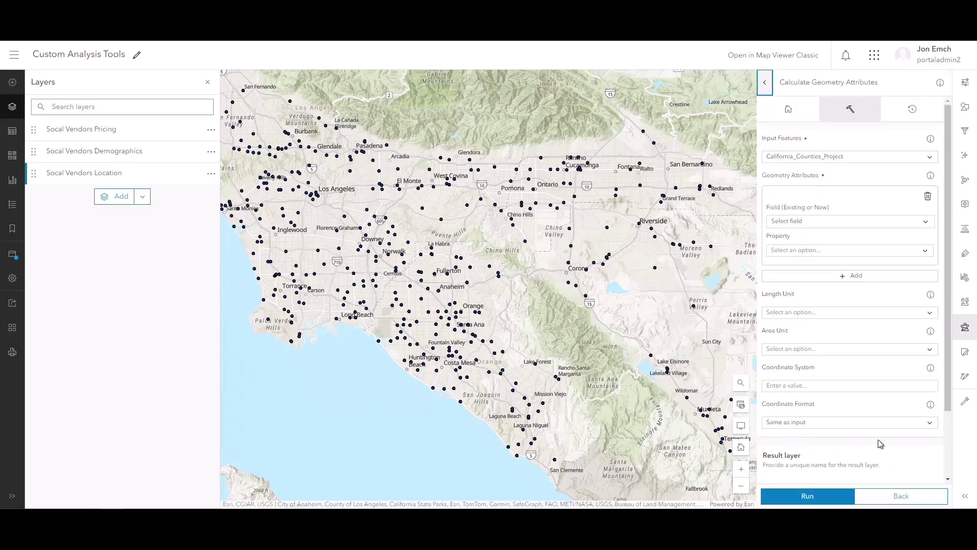